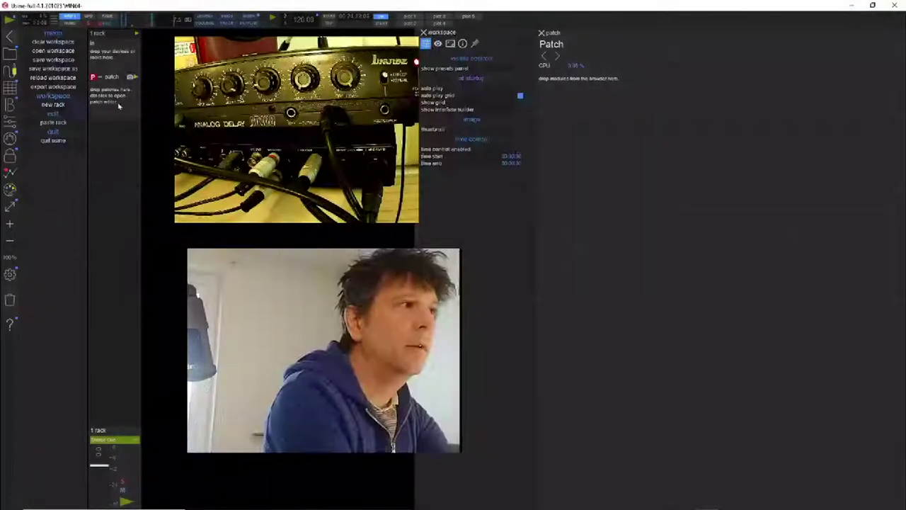
- Add Device Input Audio and Device Output Audio modules to the empty patch and align them side by side
left_click(119, 106)
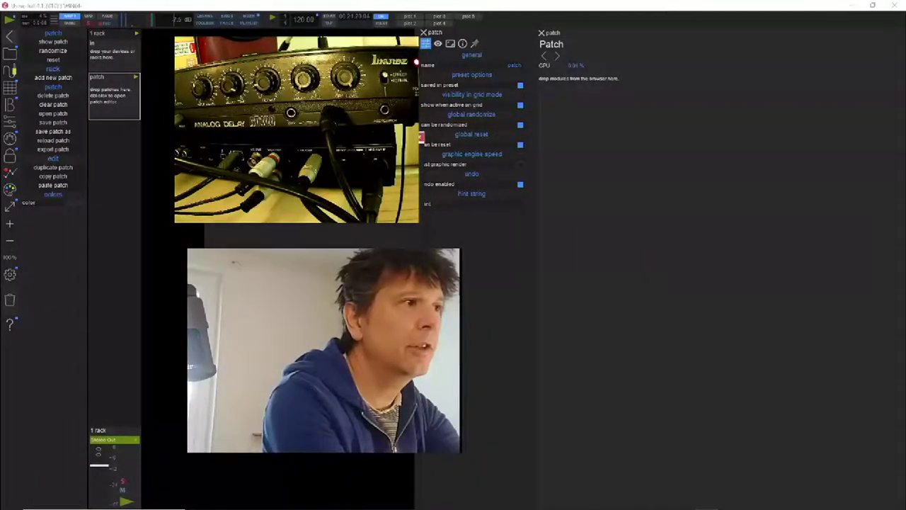
left_click(261, 234)
left_click_drag(250, 233, 570, 209)
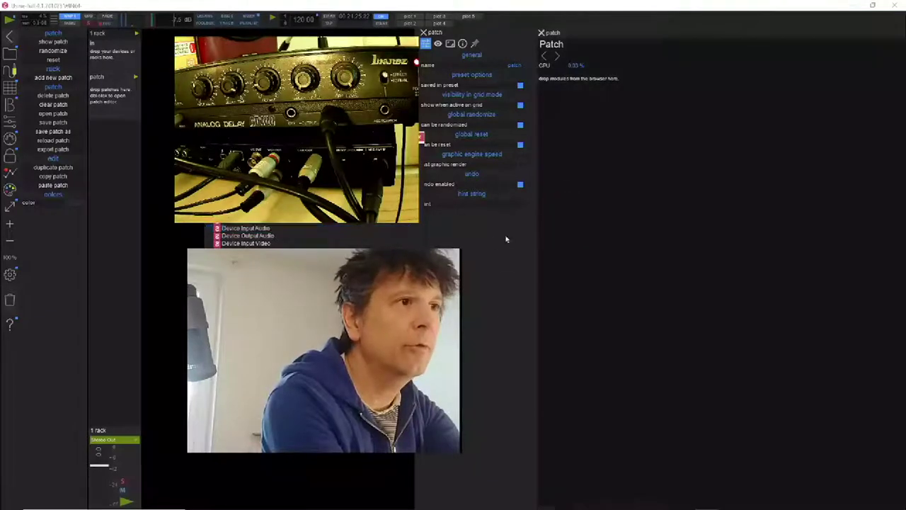
left_click_drag(247, 235, 693, 239)
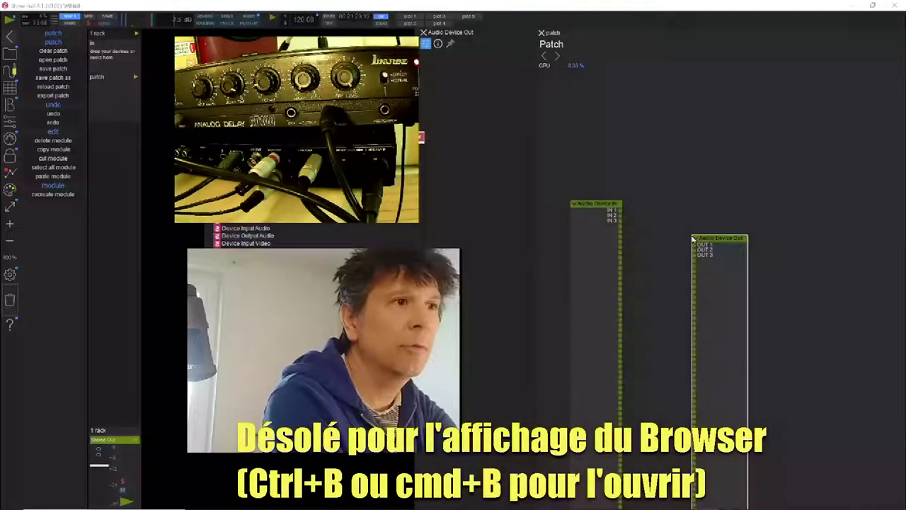
left_click_drag(716, 281, 732, 244)
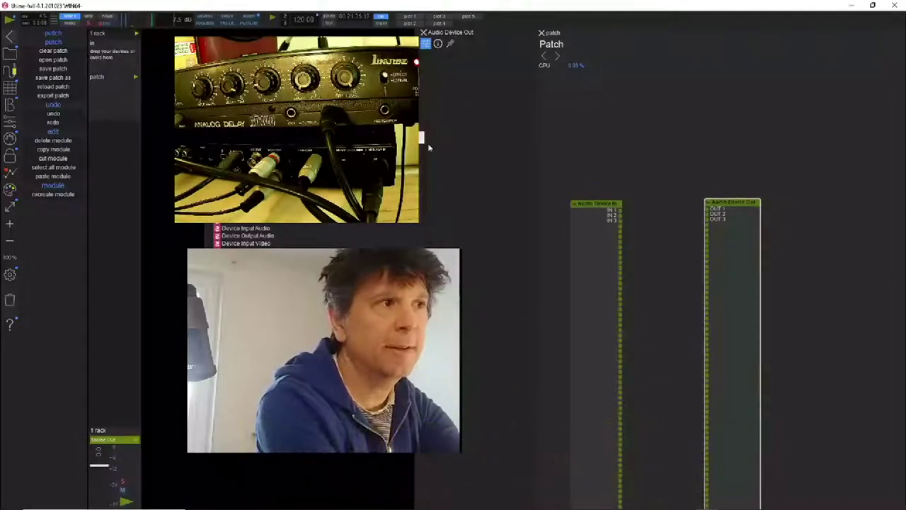
- Add a Cross Fade module above the audio device modules and control its cross input with a knob
left_click(312, 137)
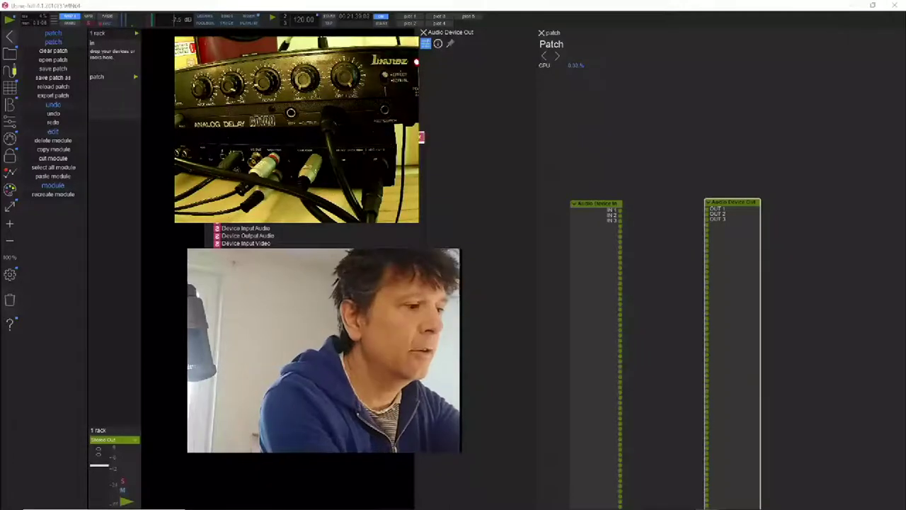
type("delay")
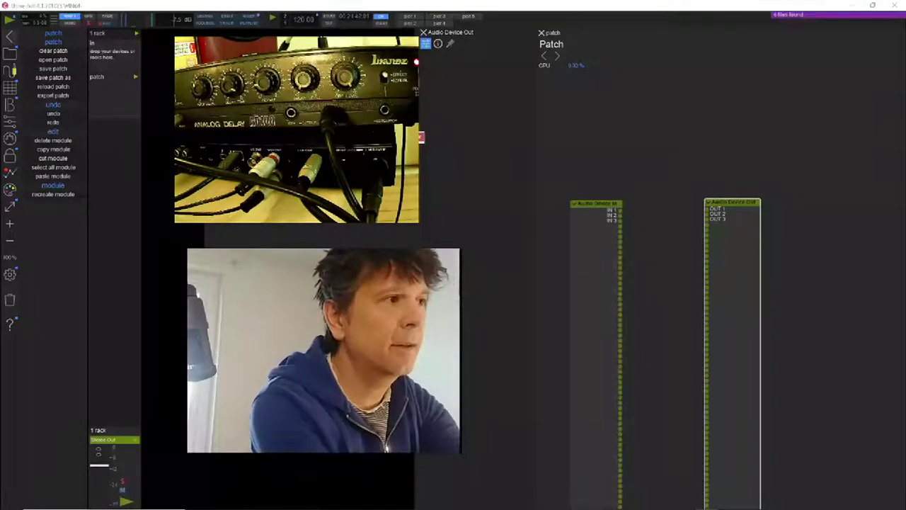
left_click_drag(312, 170, 562, 114)
left_click_drag(617, 156, 655, 172)
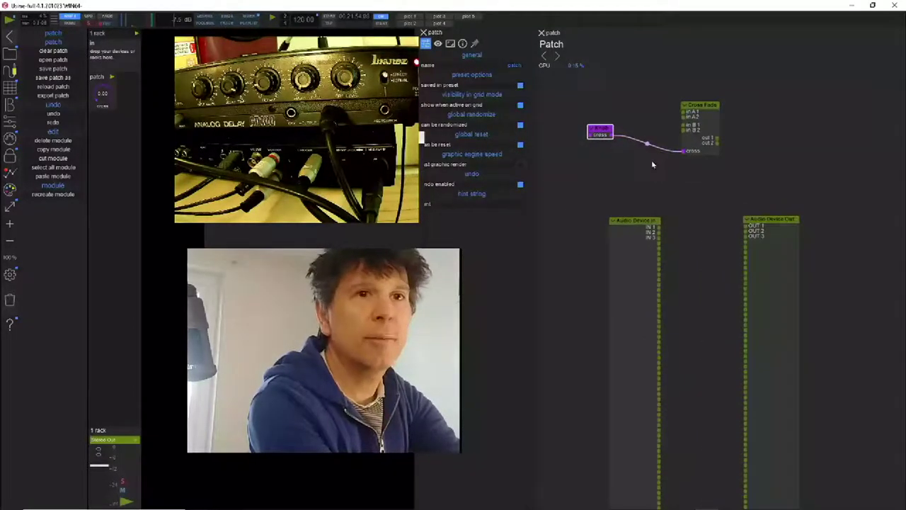
- Insert a multiply module between the cross knob and the Cross Fade, and feed its second input from a switch captioned "on"
double_click(646, 145)
left_click(653, 175)
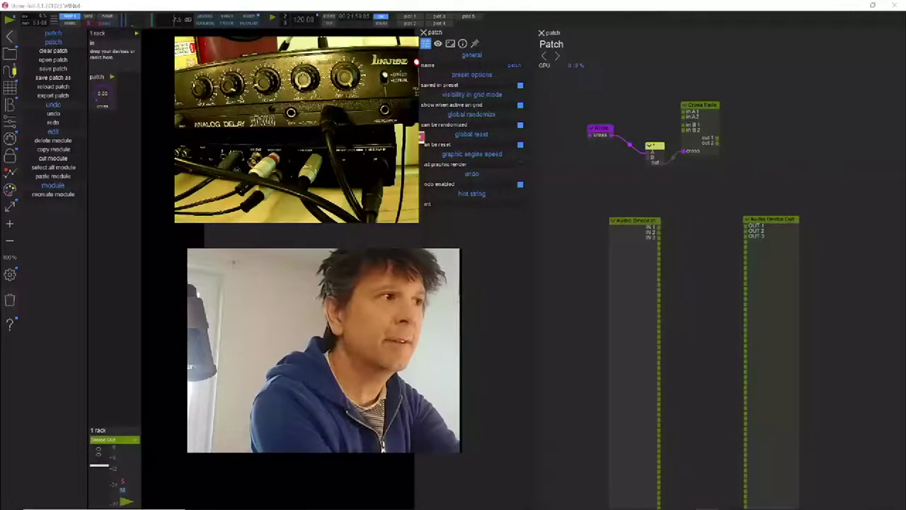
double_click(647, 160)
left_click_drag(620, 165, 608, 160)
left_click(516, 67)
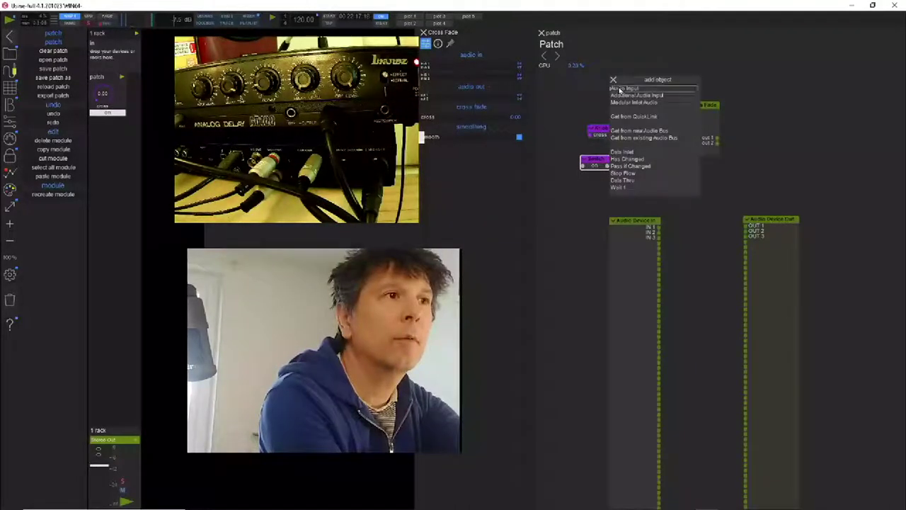
- Feed the Cross Fade's A inputs from two Audio In modules and send its outputs to two Audio Out modules
left_click(620, 89)
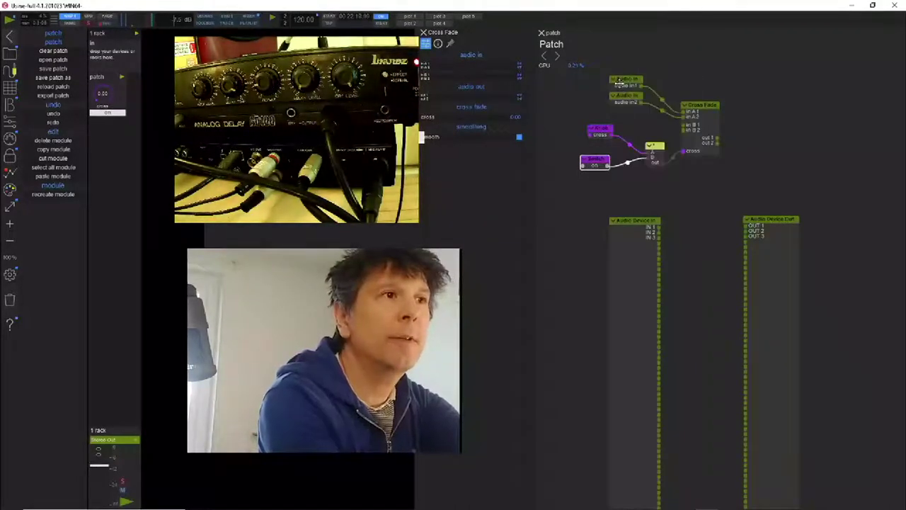
left_click_drag(607, 62, 600, 93)
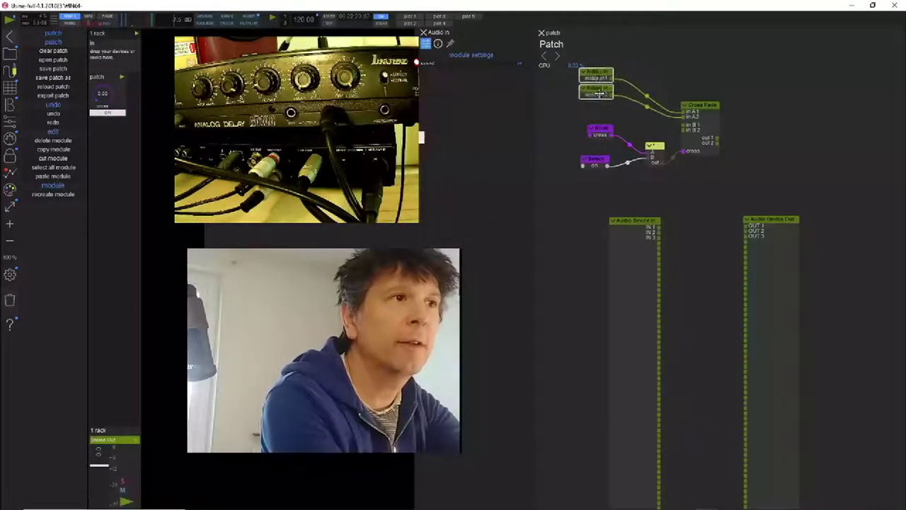
left_click_drag(717, 138, 768, 65)
left_click(782, 76)
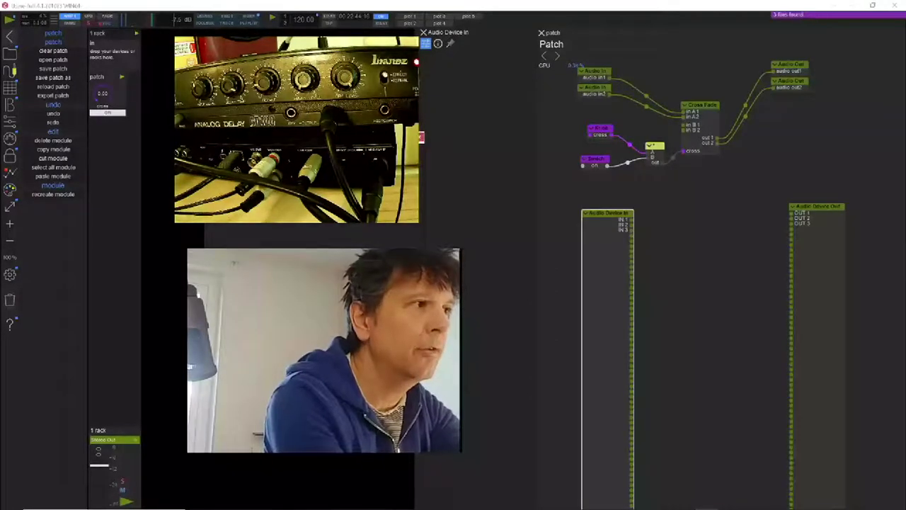
- Add a one-channel Volume module, feed it from both Audio In modules and connect its output to OUT 3
left_click_drag(499, 286, 712, 200)
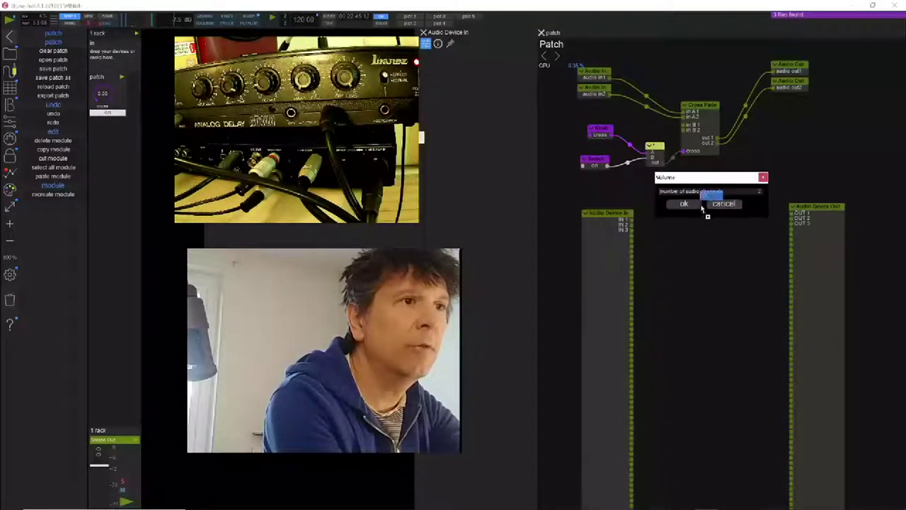
left_click(685, 203)
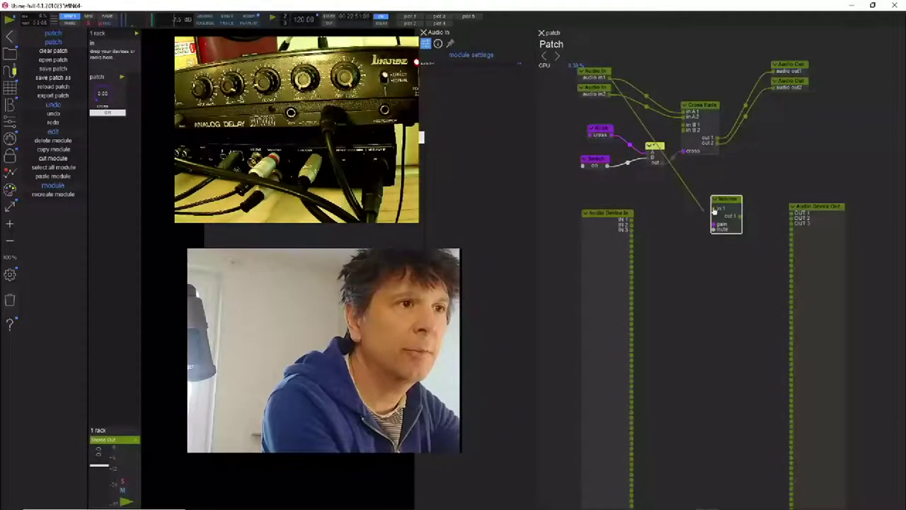
left_click_drag(713, 211, 791, 225)
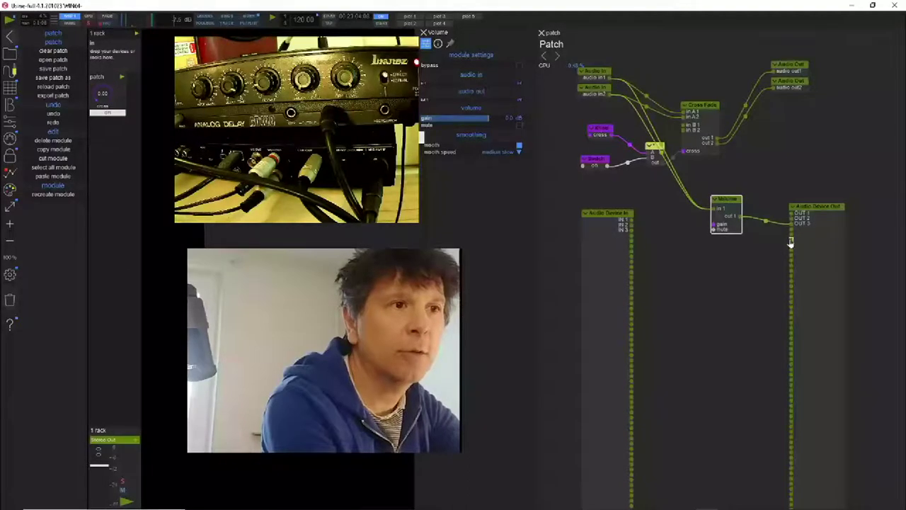
- Control the Volume module's gain with a vertical fader captioned "send" and place it below the switch in the patch interface
left_click_drag(713, 223, 638, 191)
left_click(651, 203)
left_click(9, 155)
left_click_drag(125, 117, 96, 156)
- Add a vertical Vu-Meter to the Volume module's output and caption it "send"
left_click_drag(739, 216, 734, 286)
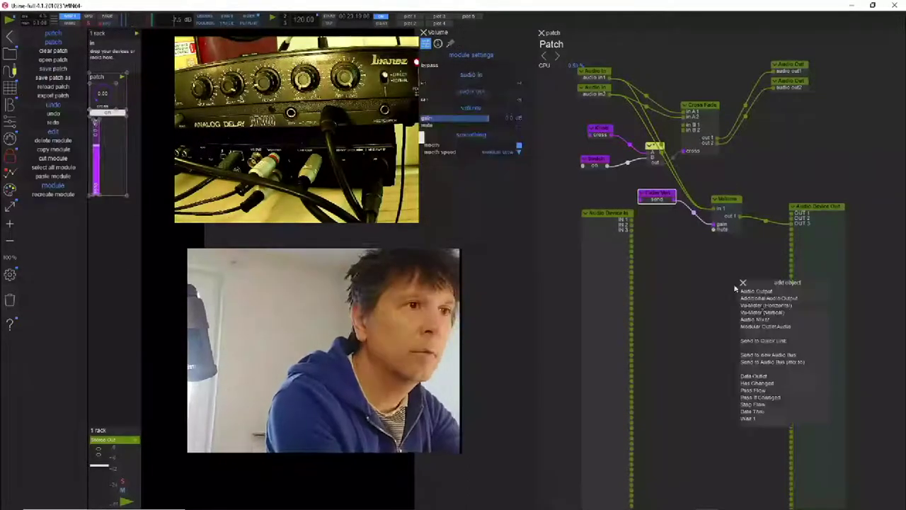
left_click(761, 312)
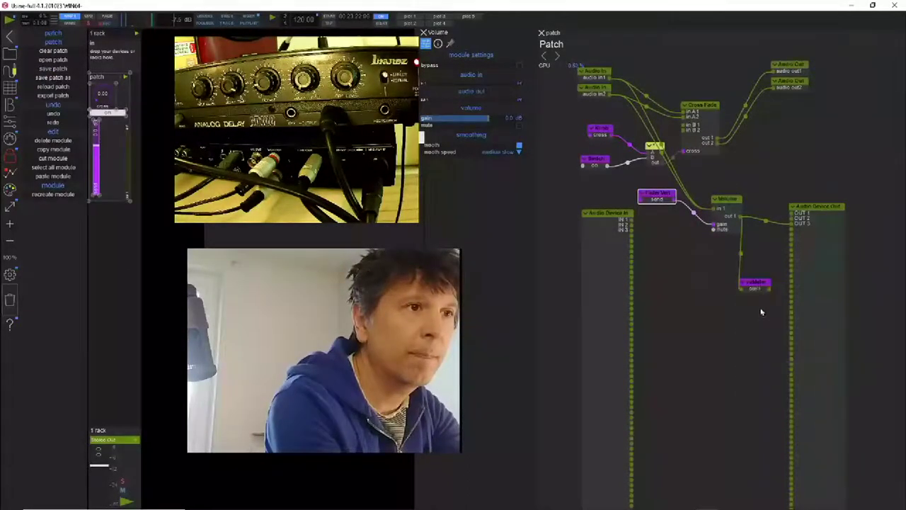
left_click_drag(758, 285, 723, 286)
left_click(497, 67)
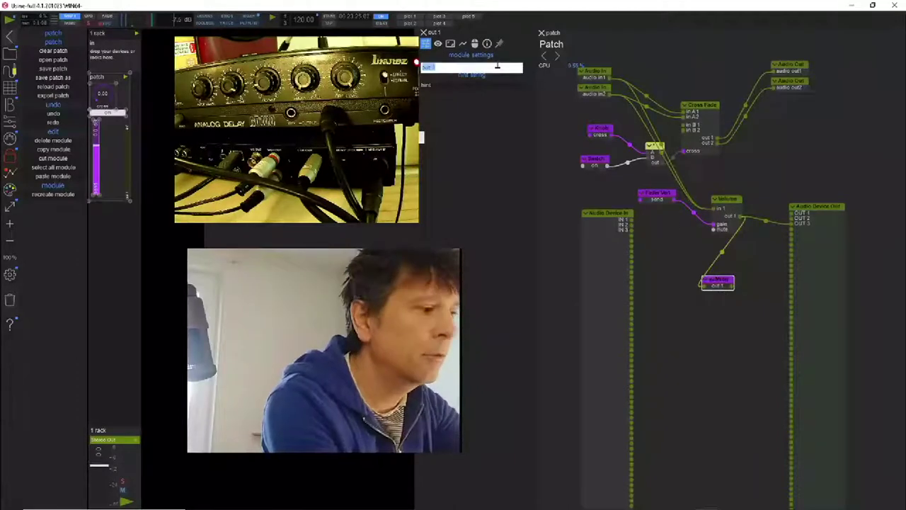
type("send")
key("Return")
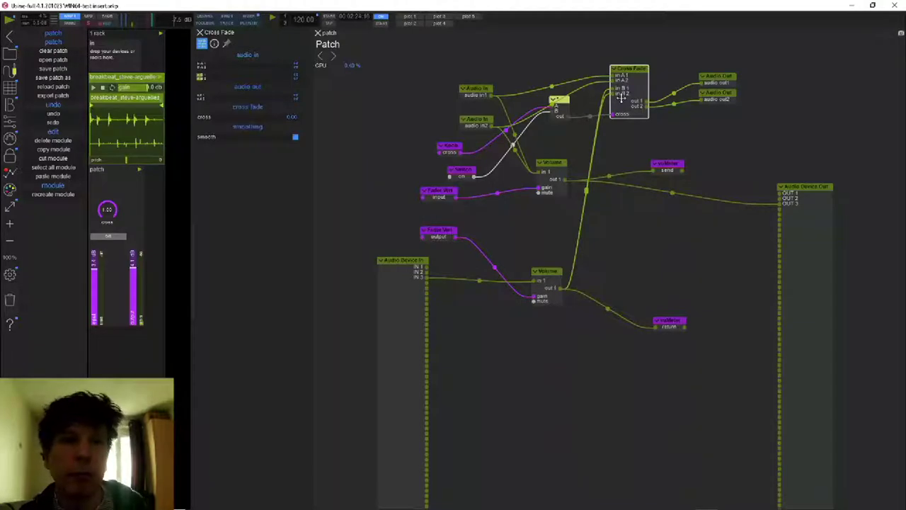
- Duplicate the Cross Fade module and place the copy below the original, between the two Vu-Meters
key("ctrl+c")
key("ctrl+v")
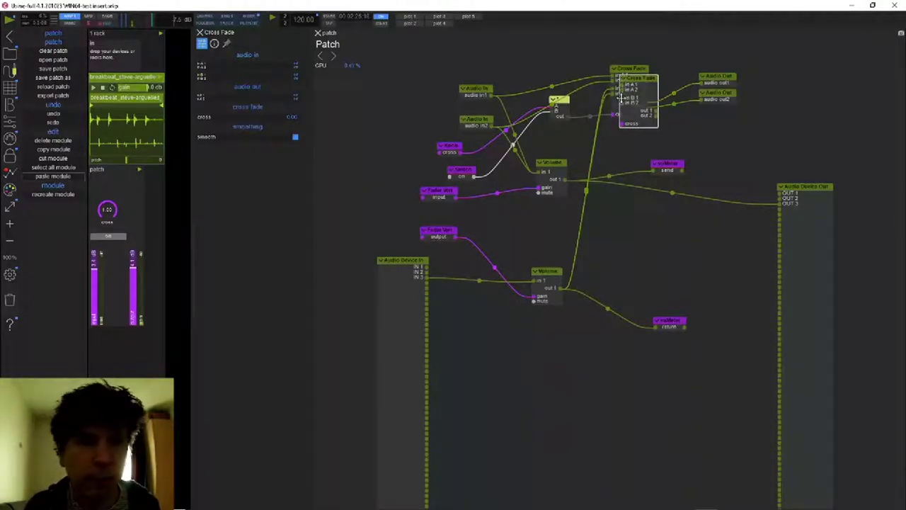
left_click_drag(633, 119, 629, 232)
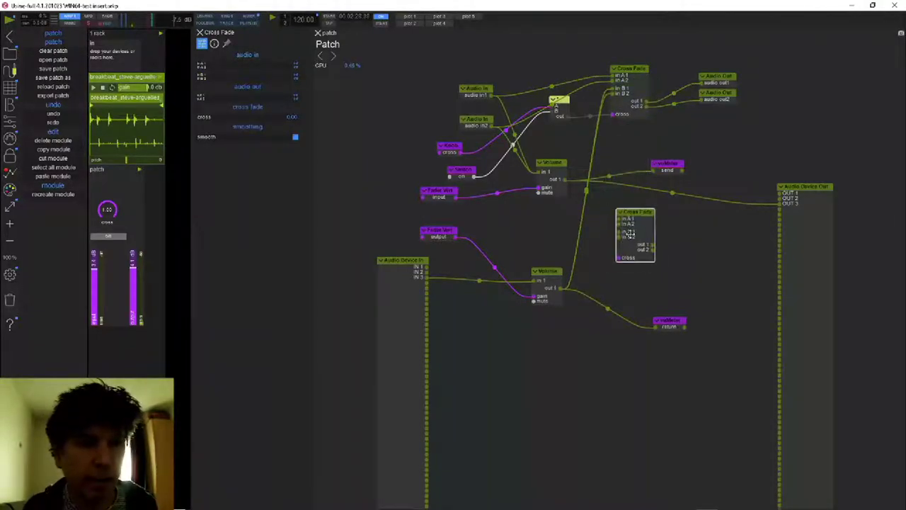
- Recreate the copied Cross Fade with one audio channel and wire it between the upper Volume's output and OUT 3
left_click(60, 195)
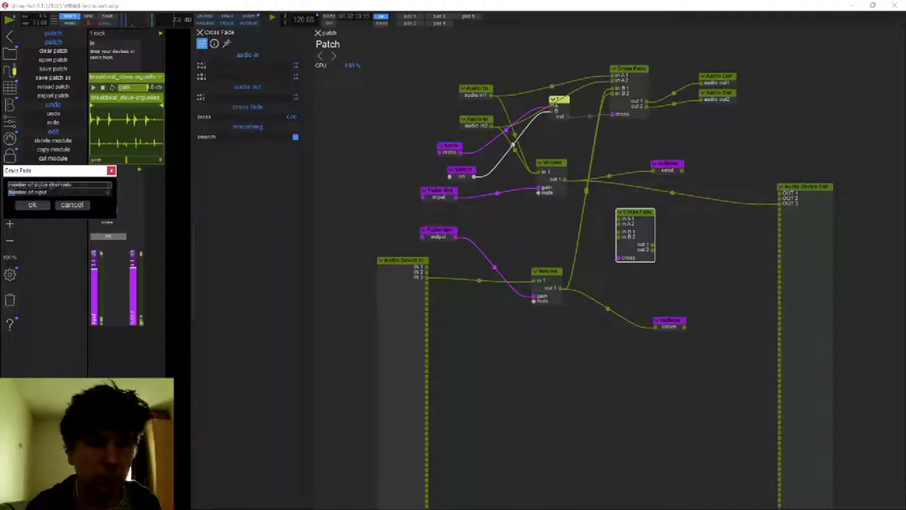
left_click(32, 204)
left_click(452, 294)
left_click_drag(653, 232, 779, 205)
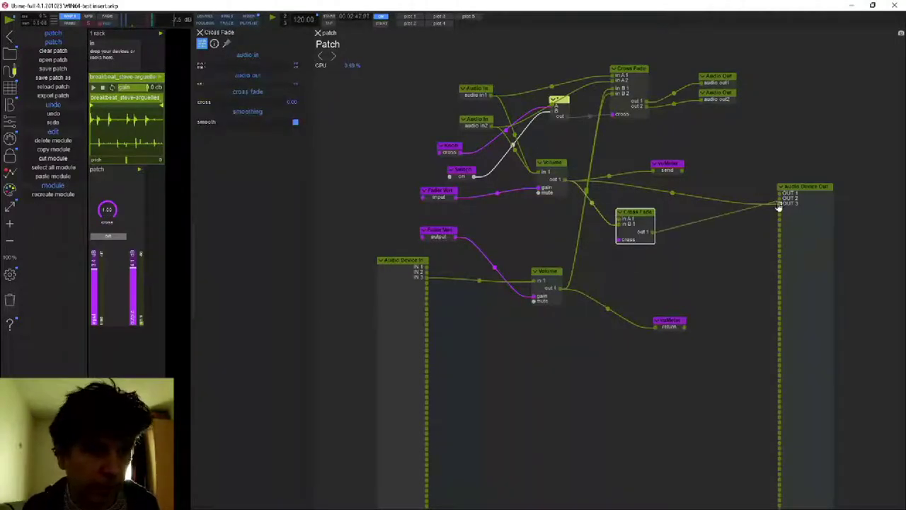
- Delete the direct cable from the upper Volume to OUT 3 and connect the multiply output to the new Cross Fade's cross input
left_click(676, 199)
left_click(672, 193)
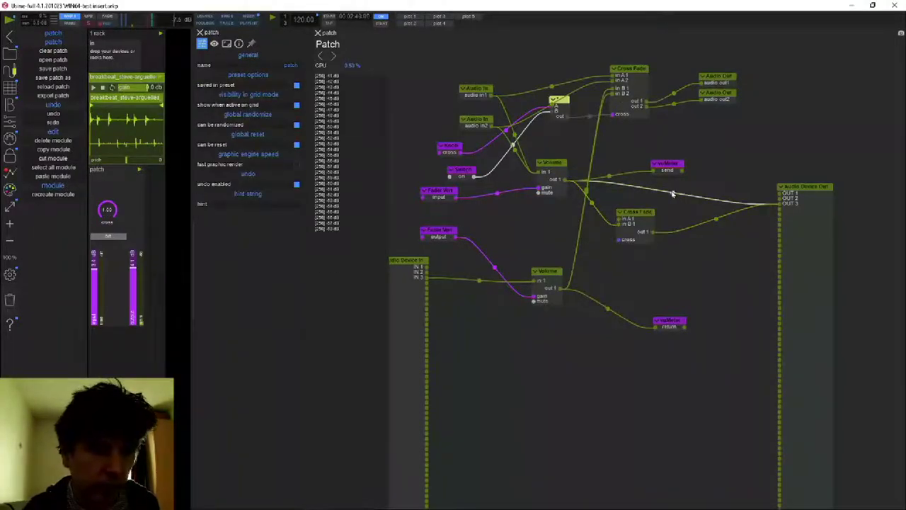
key("Delete")
left_click_drag(616, 241, 567, 118)
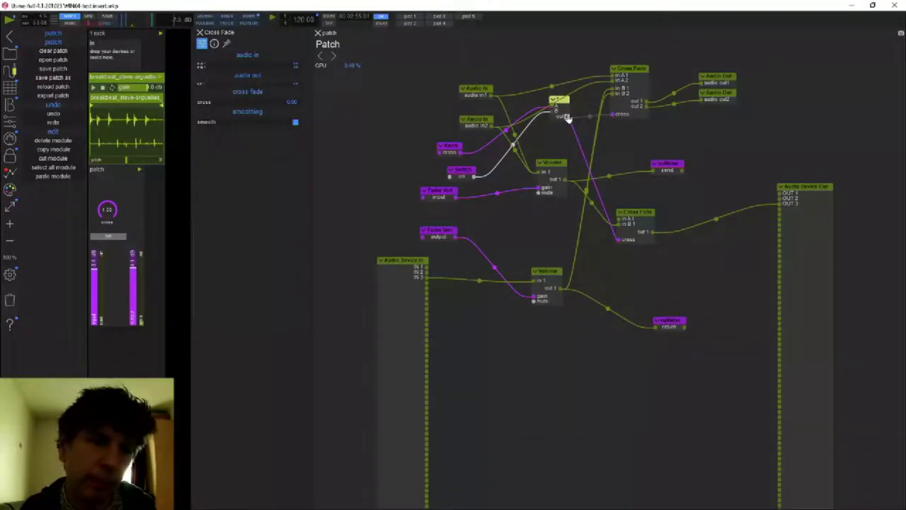
left_click_drag(628, 220, 639, 215)
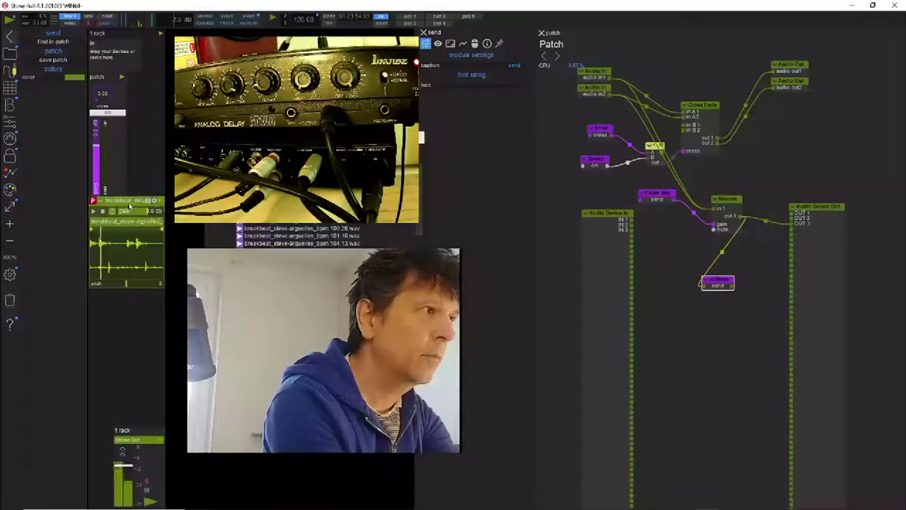
- Move the breakbeat sample above the insert patch in the rack and set the cross knob to 1.00
left_click_drag(129, 203, 104, 85)
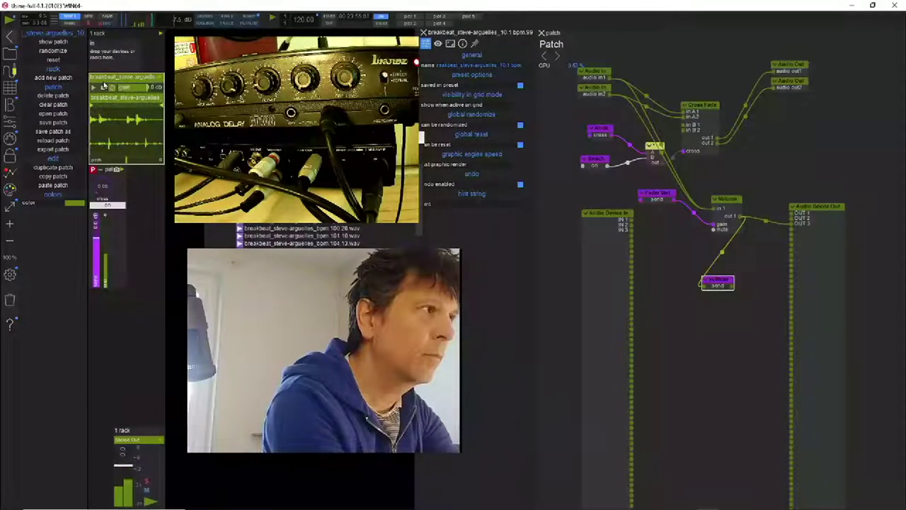
left_click(102, 186)
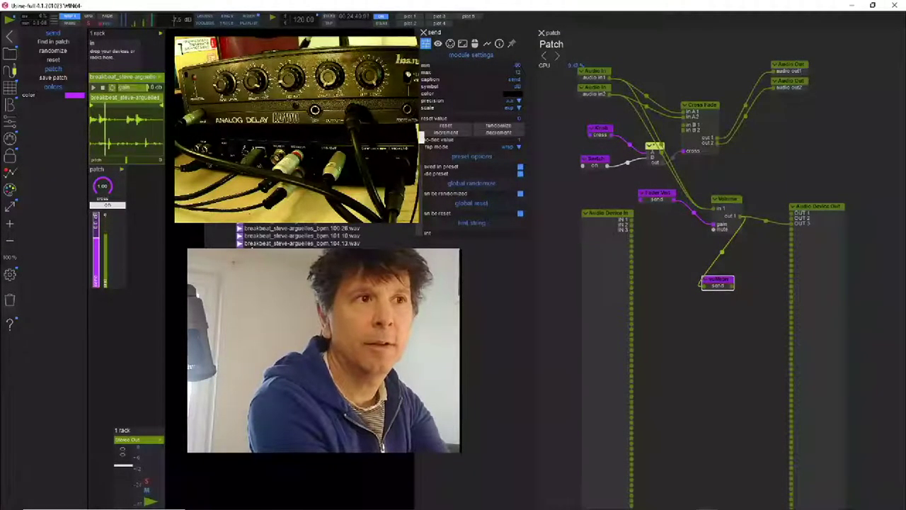
- Duplicate the send fader, Volume module and Vu-Meter together and place the copies below the originals
left_click(660, 302)
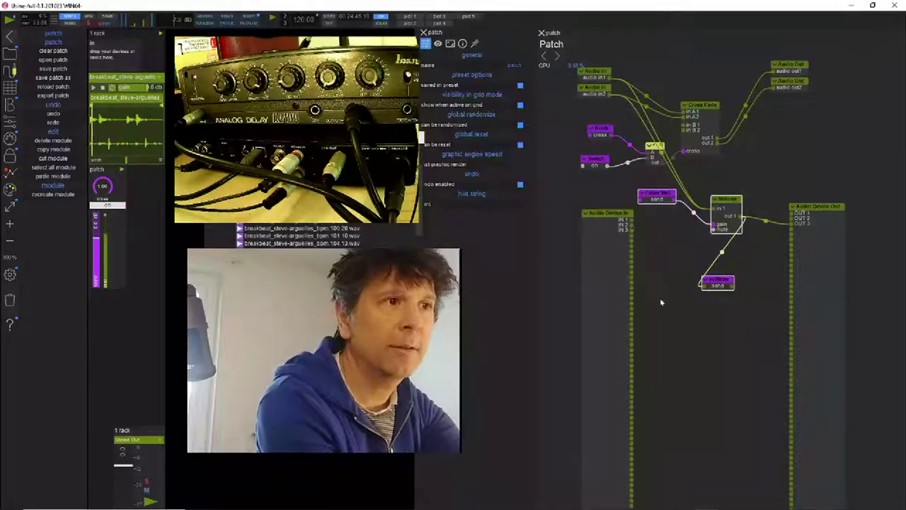
key("ctrl+v")
left_click_drag(671, 209, 671, 315)
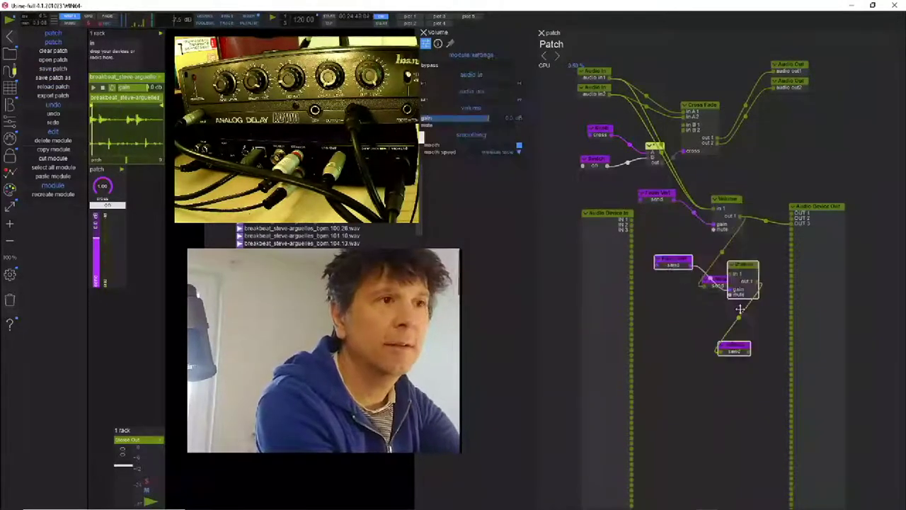
left_click(626, 290)
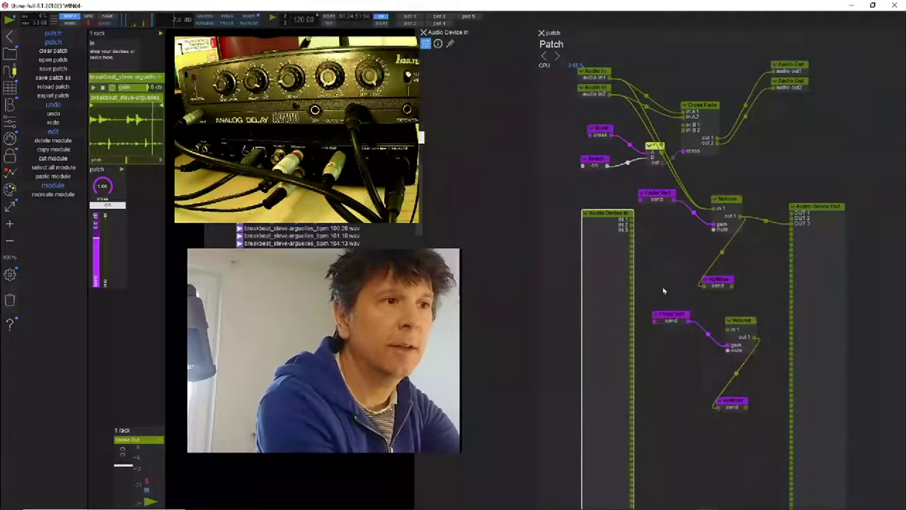
- Change the captions of the copied vertical fader and the copied Vu-Meter to "return"
left_click(668, 313)
left_click(511, 81)
type("return")
key("Return")
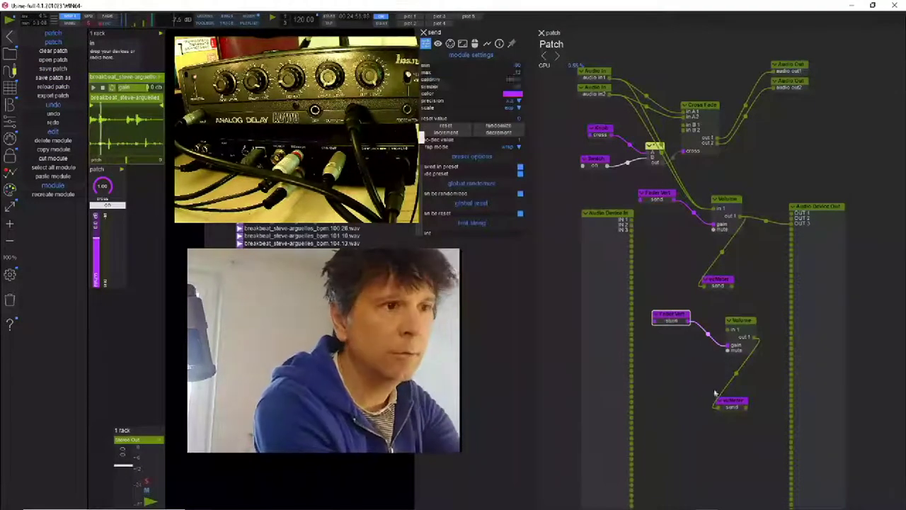
left_click(728, 401)
left_click(503, 66)
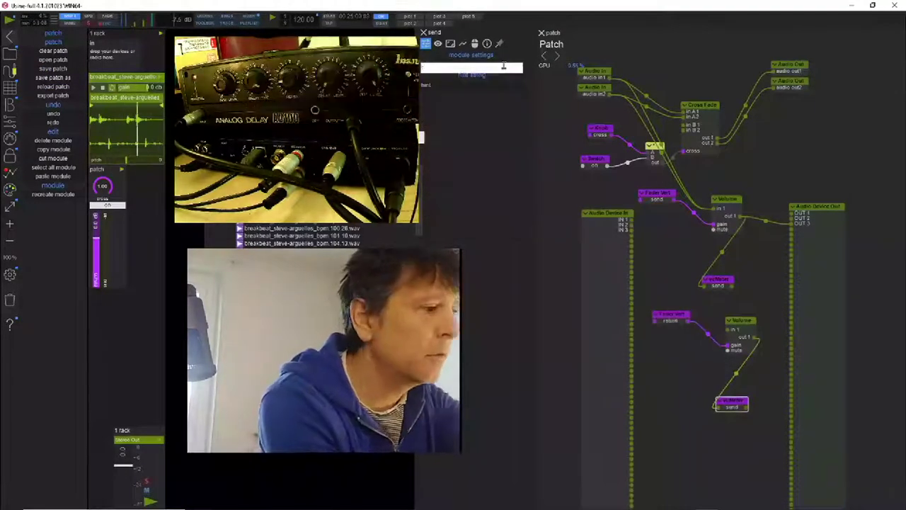
type("return")
key("Return")
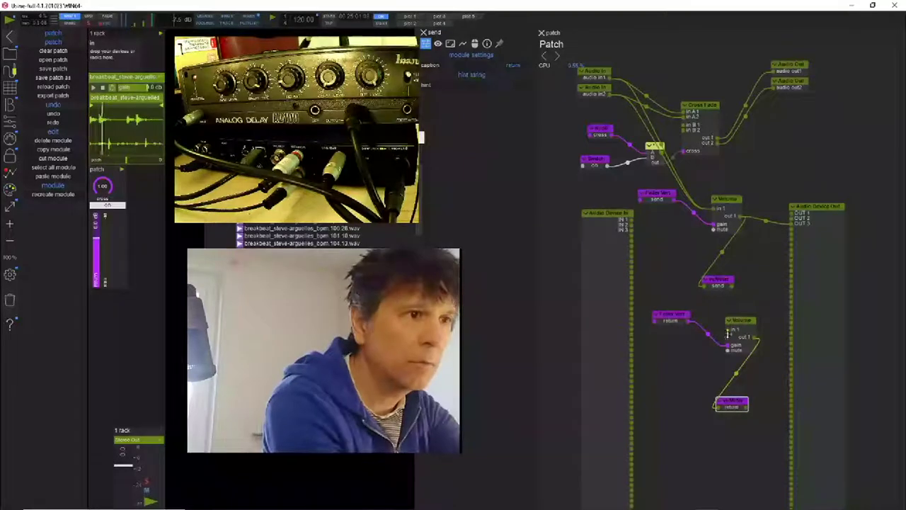
- Connect IN 3 to the copied Volume's input and place the return controls beside the send controls in the interface
left_click_drag(728, 330, 631, 230)
left_click(10, 156)
left_click_drag(96, 264, 132, 269)
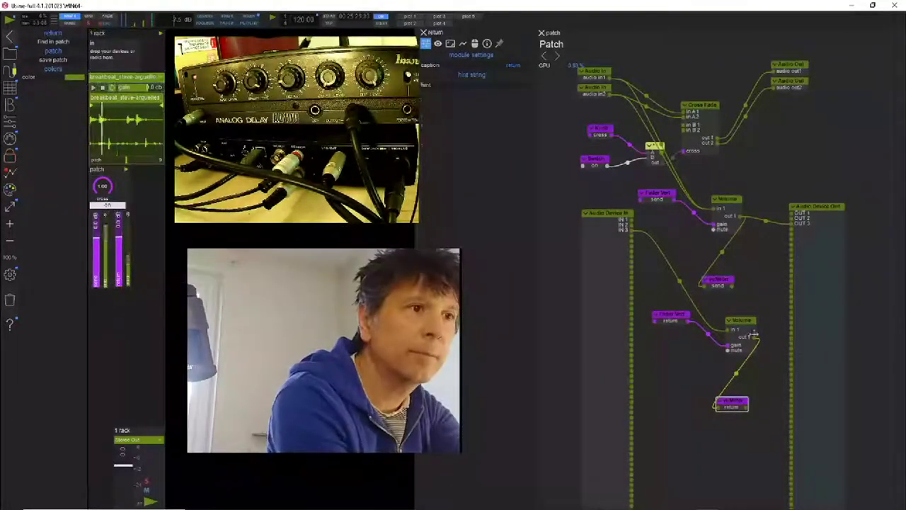
- Connect the return Volume's output to the Cross Fade's in B 1 and in B 2, and close the module settings and patch editor
left_click_drag(754, 337, 684, 125)
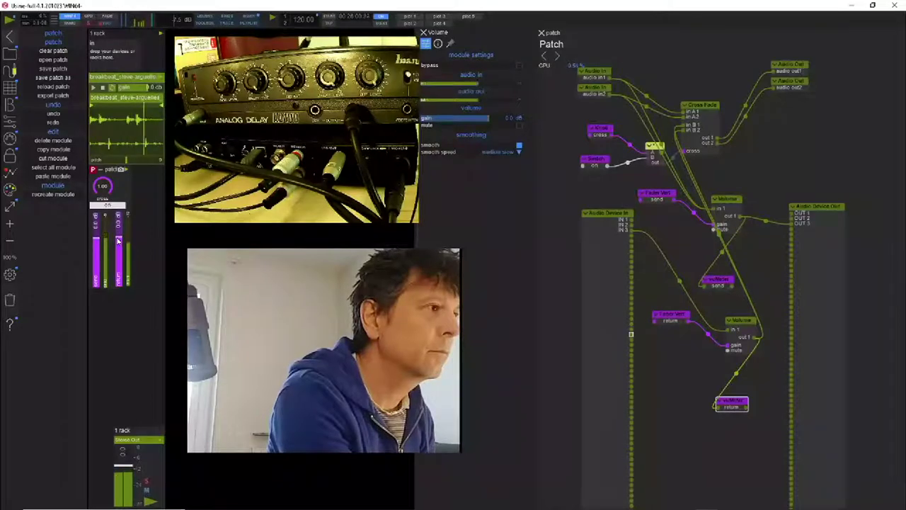
left_click(96, 258)
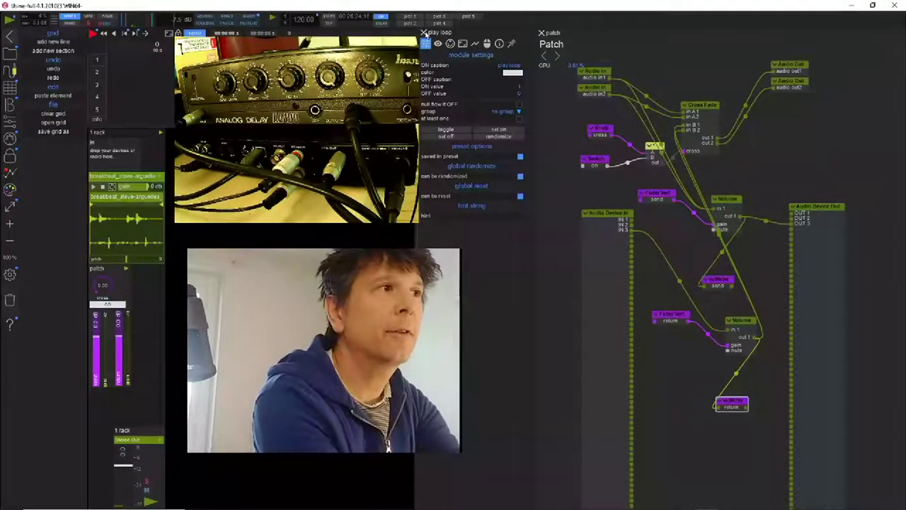
left_click(423, 32)
left_click(542, 34)
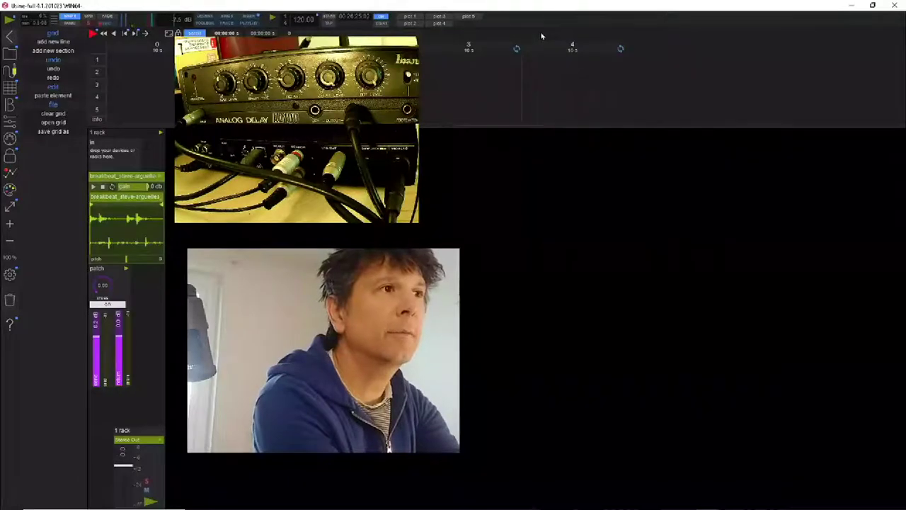
- Place the cross knob as a control element on line 2 of section 1 and duplicate it into sections 2 and 3
left_click(119, 133)
left_click_drag(182, 380, 227, 140)
key("ctrl+d")
key("ctrl+d")
left_click_drag(330, 140, 435, 139)
left_click_drag(279, 140, 331, 140)
- Set the cross values of the elements in sections 1, 2 and 3 to 0, 0.6 and 0
double_click(259, 111)
type("0")
double_click(358, 111)
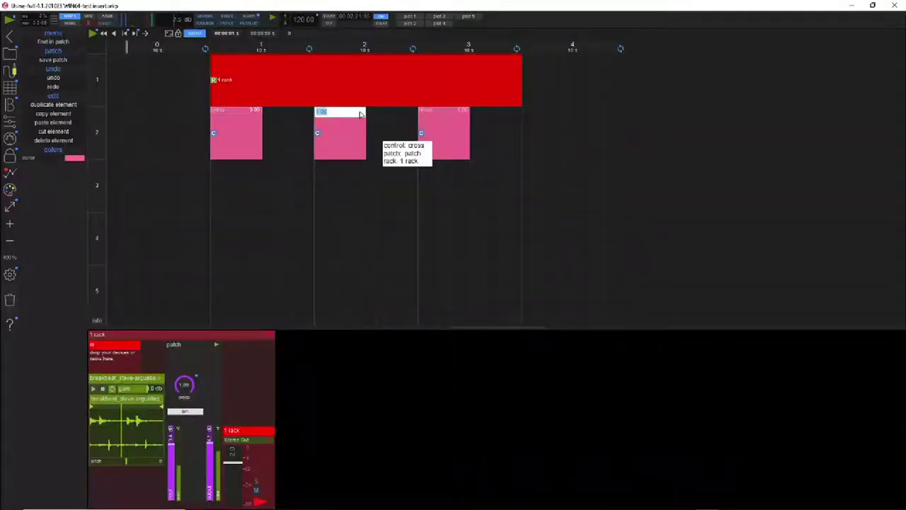
type("0.6")
double_click(453, 111)
type("0")
key("Return")
- Lengthen the three cross elements, filling sections 2 and 3, and give the second and third a fade ramp spanning their length
left_click_drag(469, 129, 524, 130)
left_click_drag(421, 116, 520, 114)
left_click_drag(261, 127, 283, 124)
left_click_drag(366, 133, 418, 133)
left_click_drag(316, 115, 412, 114)
- Play through sections 1, 2 and 3 of the grid to check the automated cross fades
left_click(236, 46)
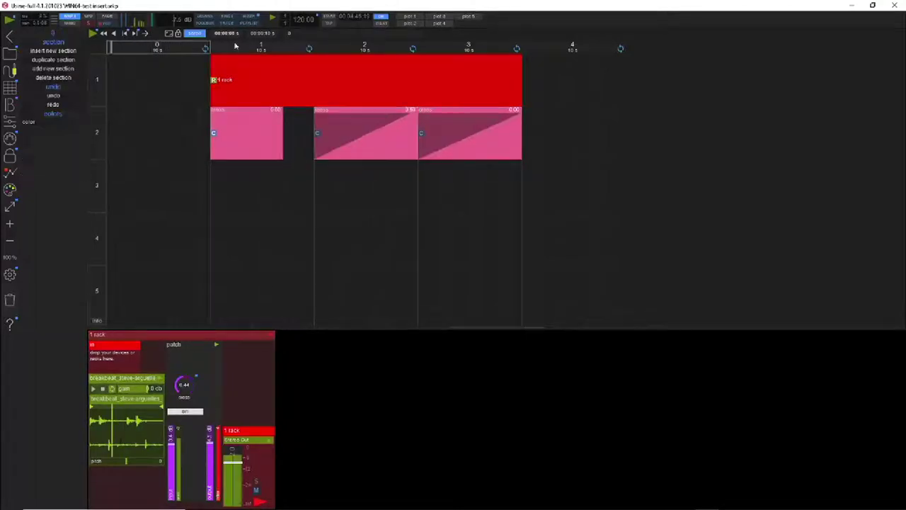
left_click(233, 71)
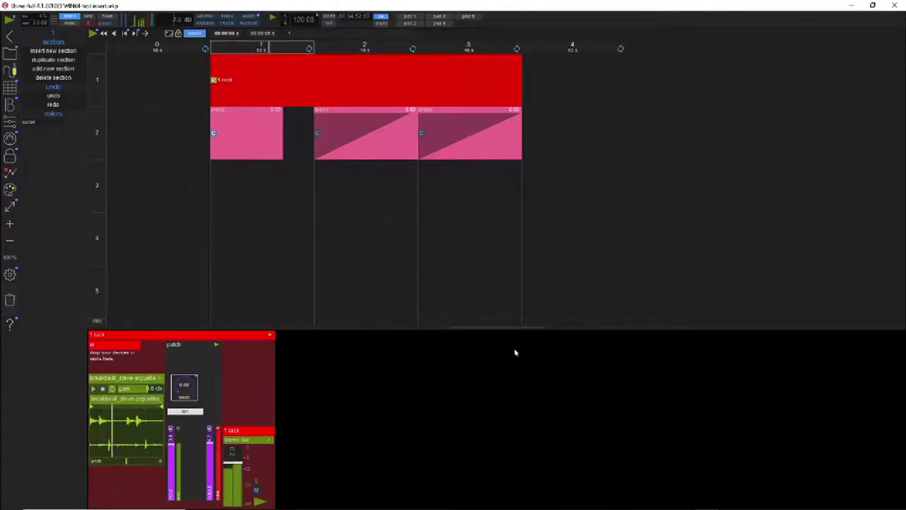
key("Right")
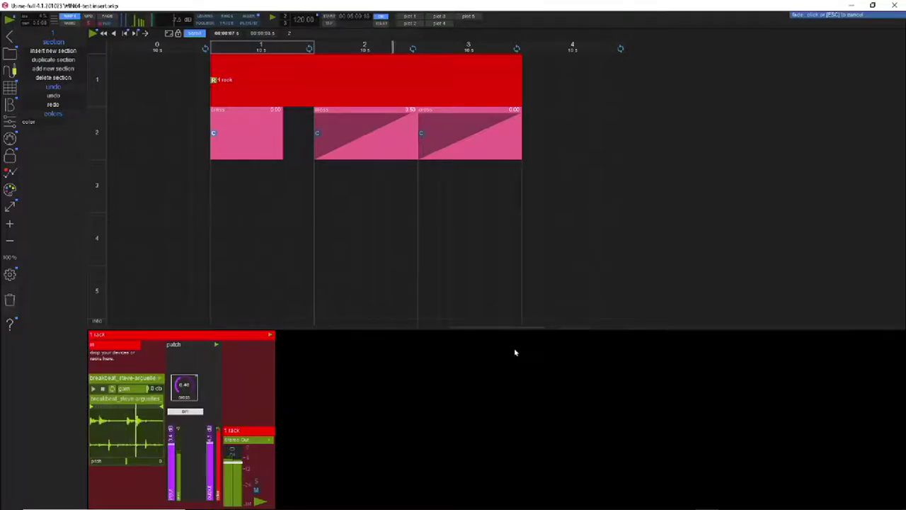
key("Escape")
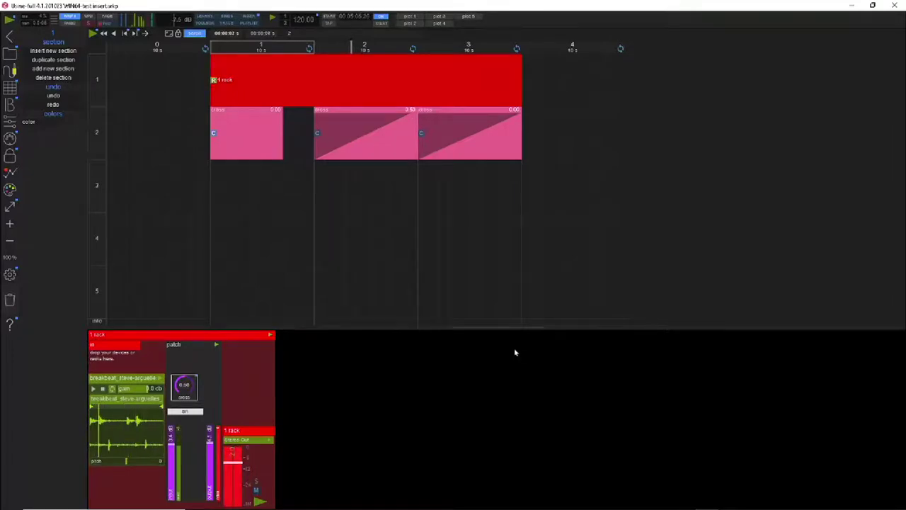
key("Right")
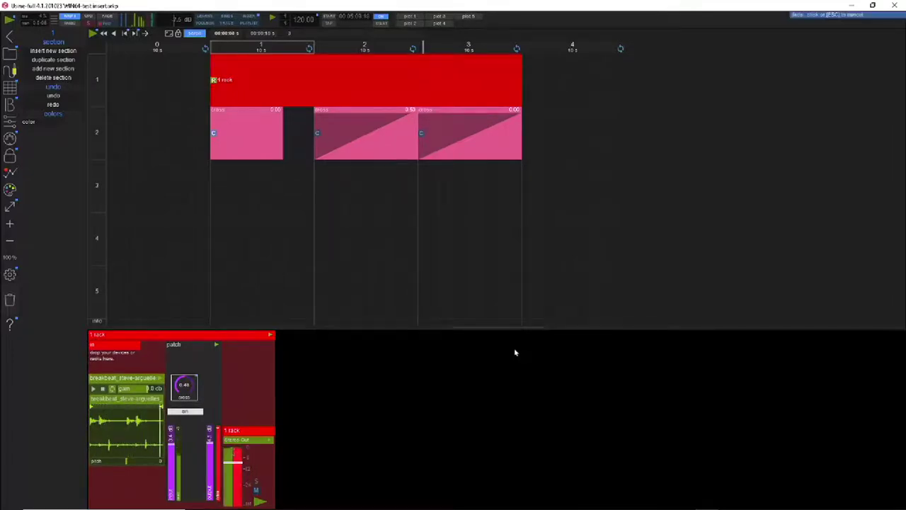